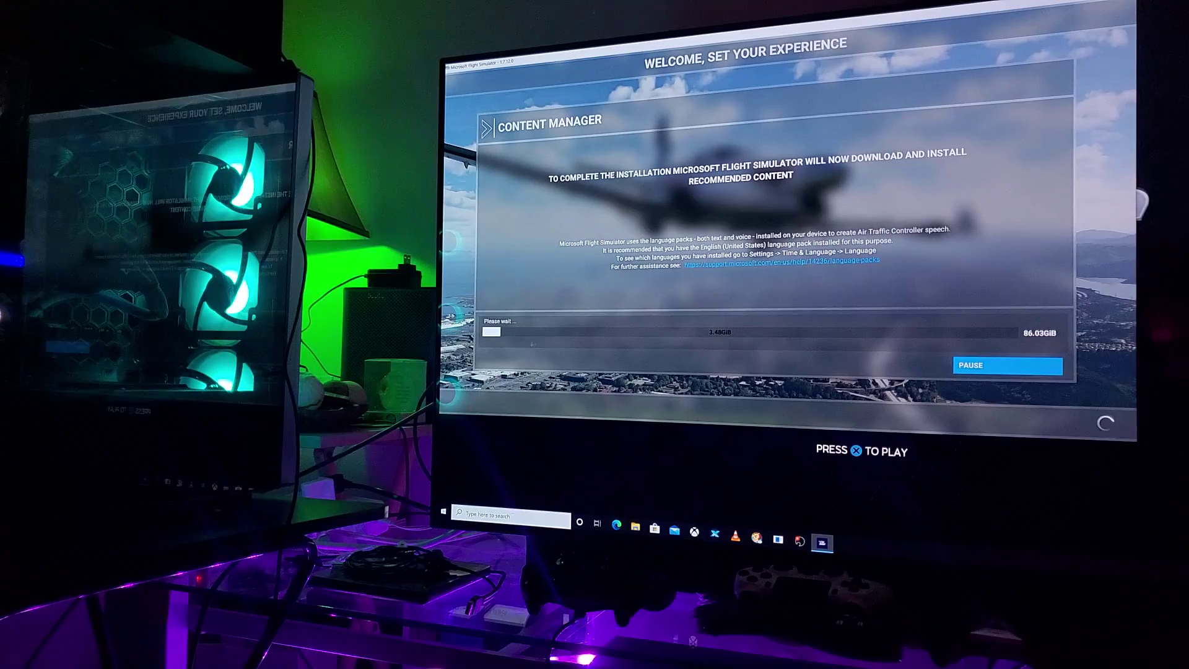
- Search Start for 'microsoft flight' and bring up Microsoft Flight Simulator's launch options
{"action": "key", "text": "super+s"}
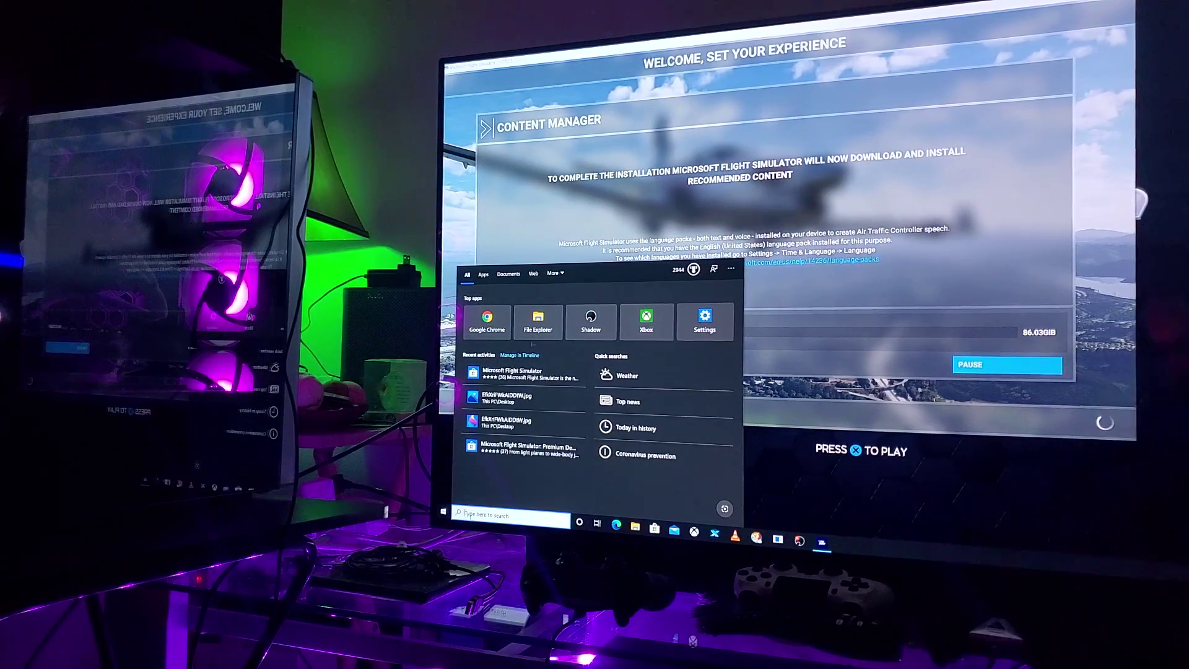
{"action": "type", "text": "mi"}
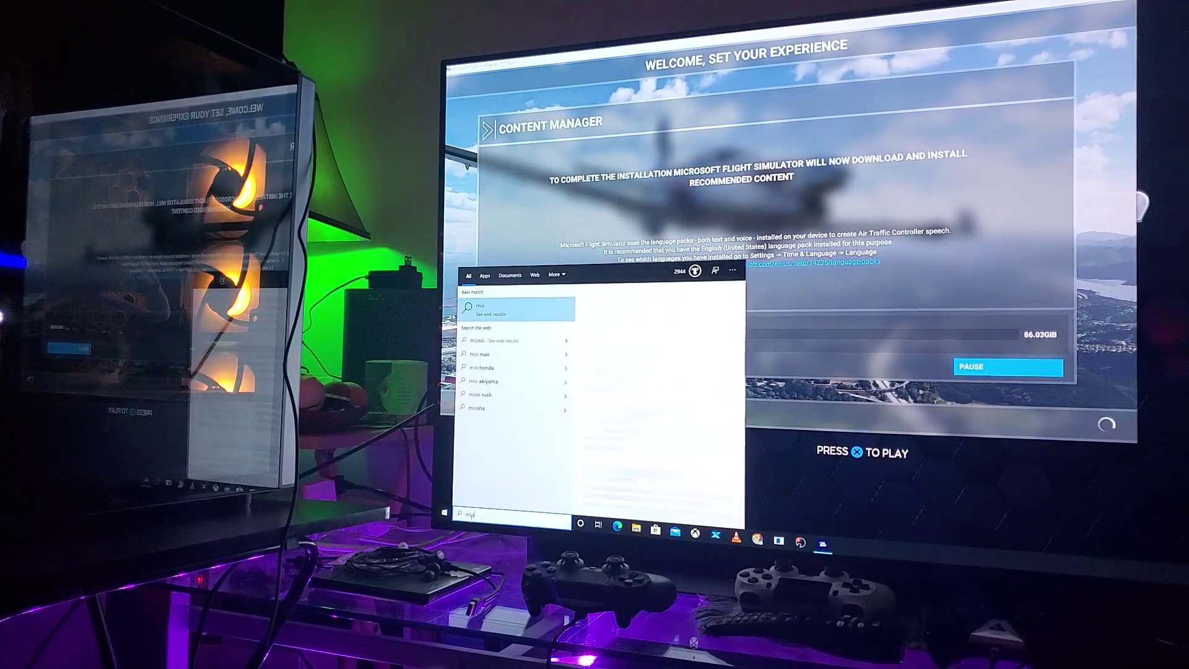
{"action": "key", "text": "BackSpace"}
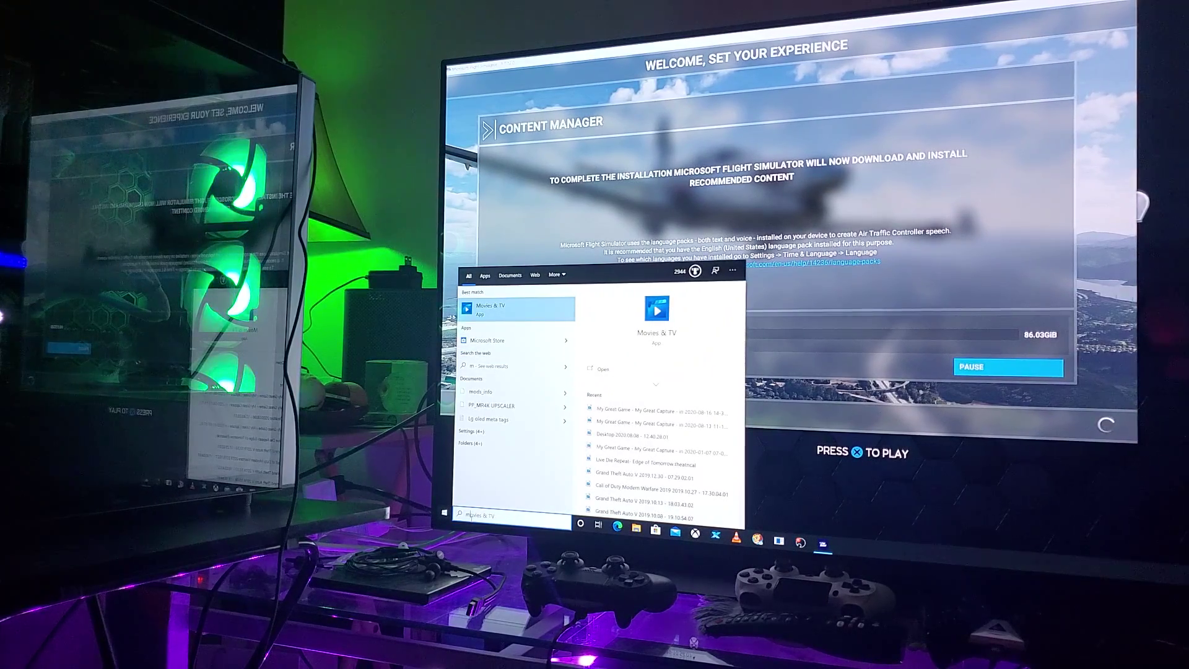
{"action": "type", "text": "icrosof"}
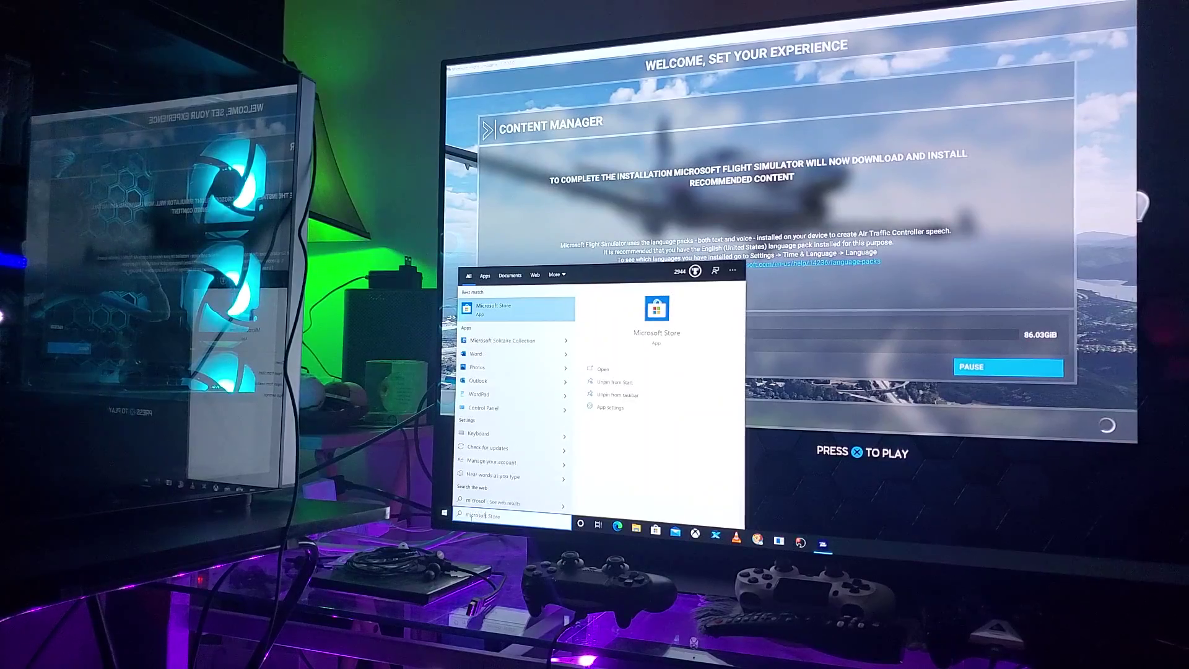
{"action": "type", "text": "t flight"}
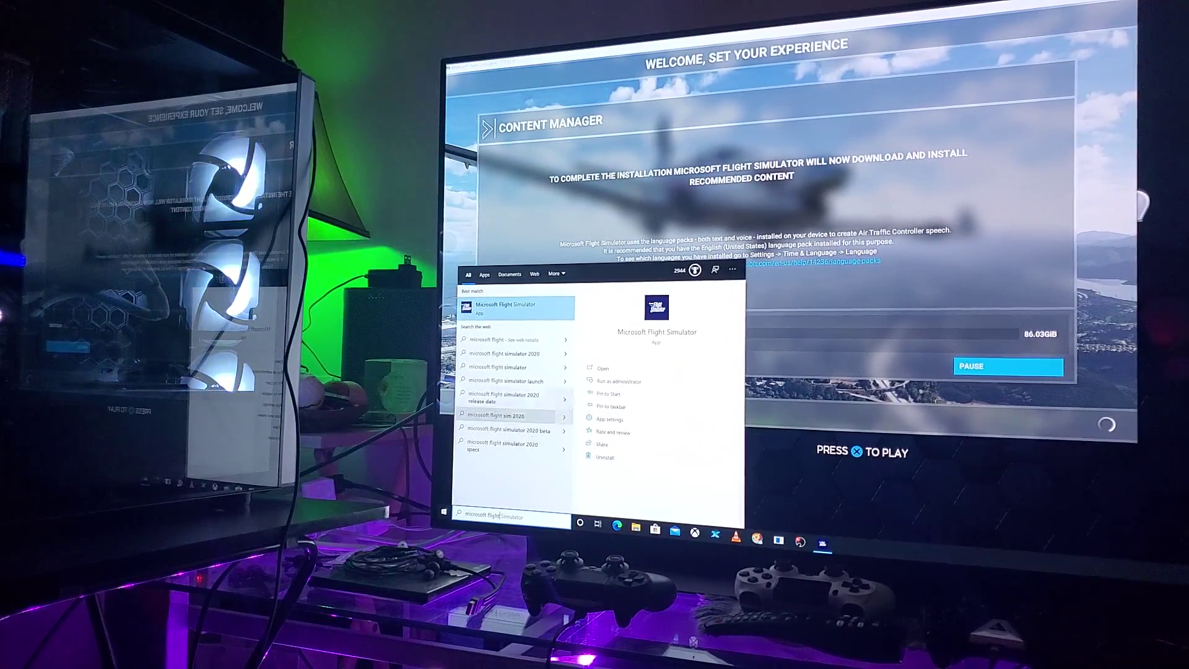
{"action": "right_click", "coordinate": [560, 315]}
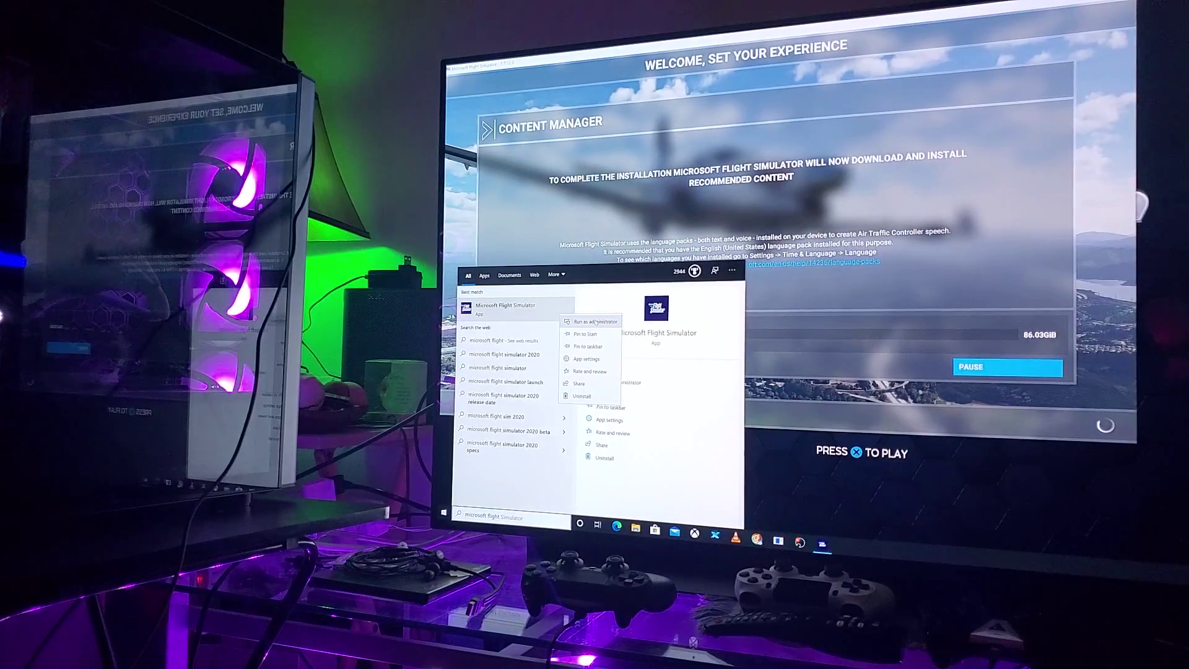
- Close the search panel and leave the Content Manager downloading recommended packages
{"action": "key", "text": "Escape"}
{"action": "key", "text": "Escape"}
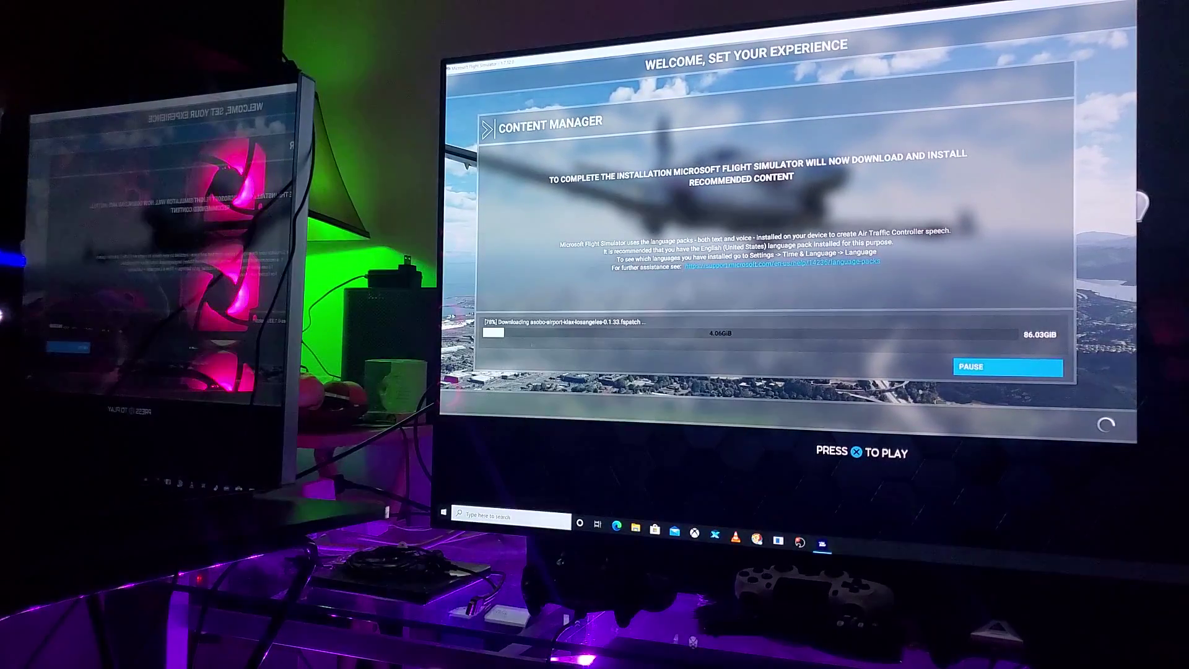